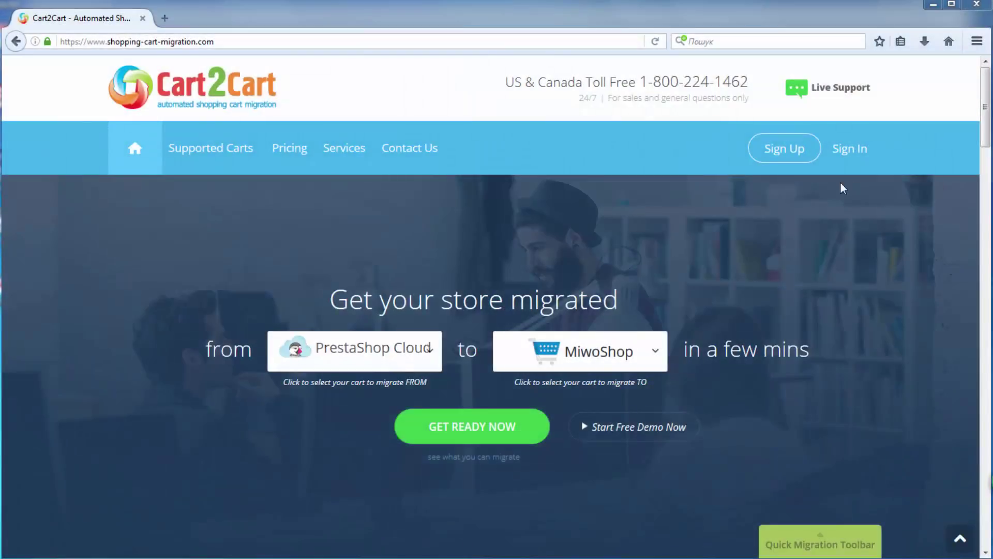
Fill in the Cart2Cart sign-up form with an e-mail, password, full name and phone number
left_click(795, 155)
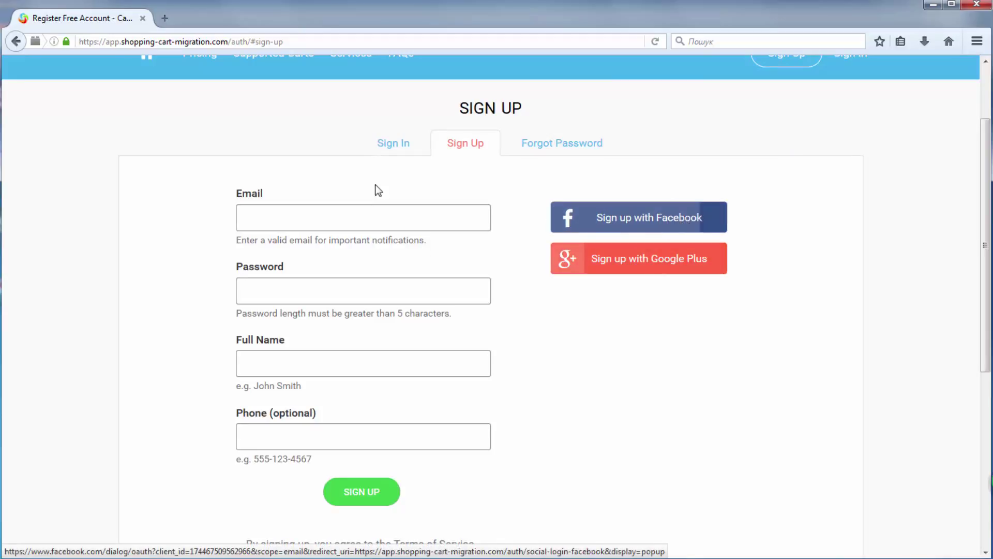
left_click(402, 192)
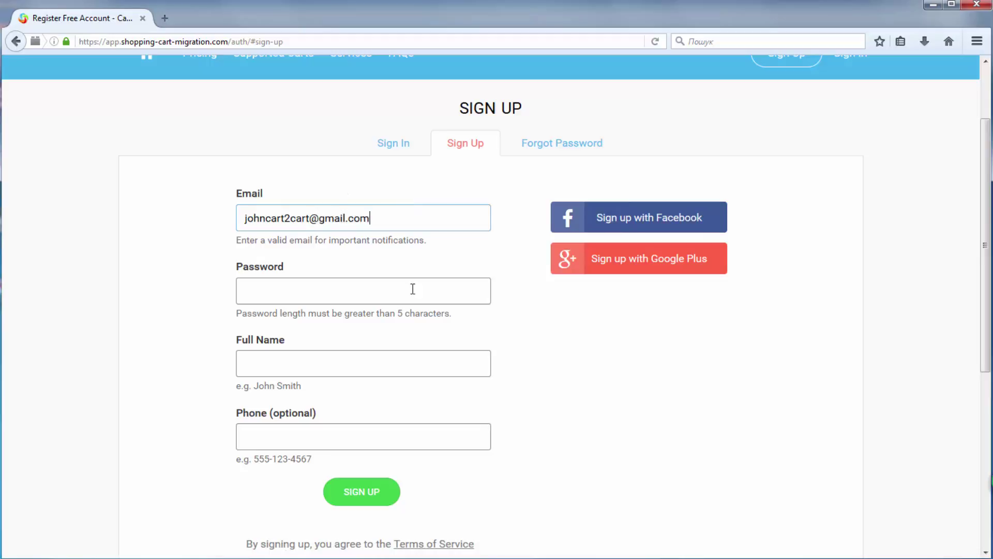
left_click(413, 289)
type("••••")
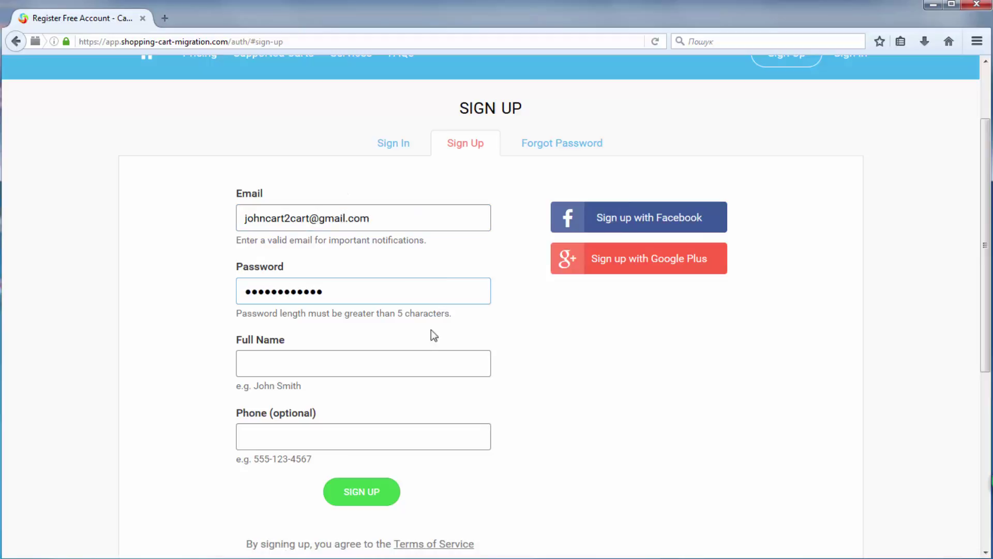
left_click(431, 357)
type("John")
left_click(427, 384)
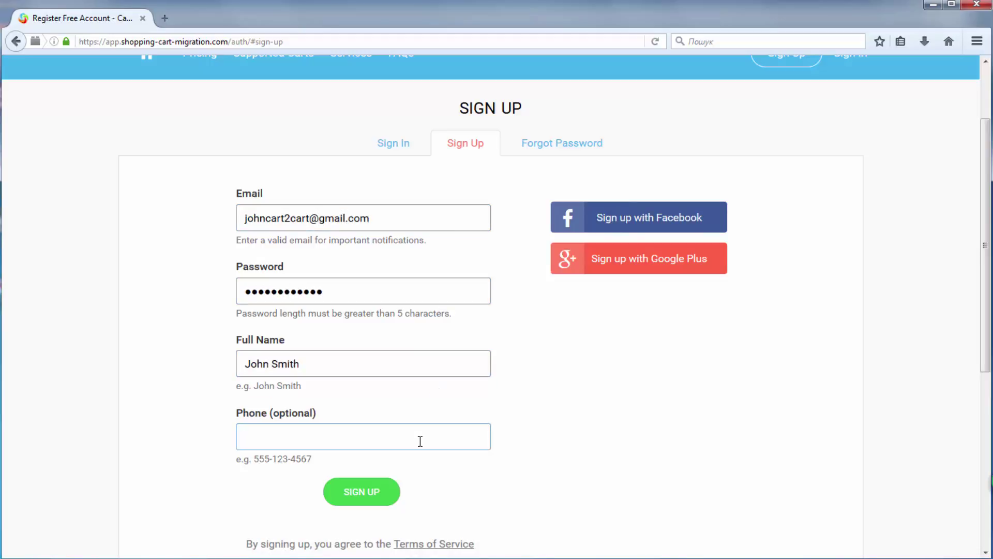
type("55")
left_click(420, 460)
Submit the registration, start a free demo, and expand the Source Cart type list
left_click(385, 492)
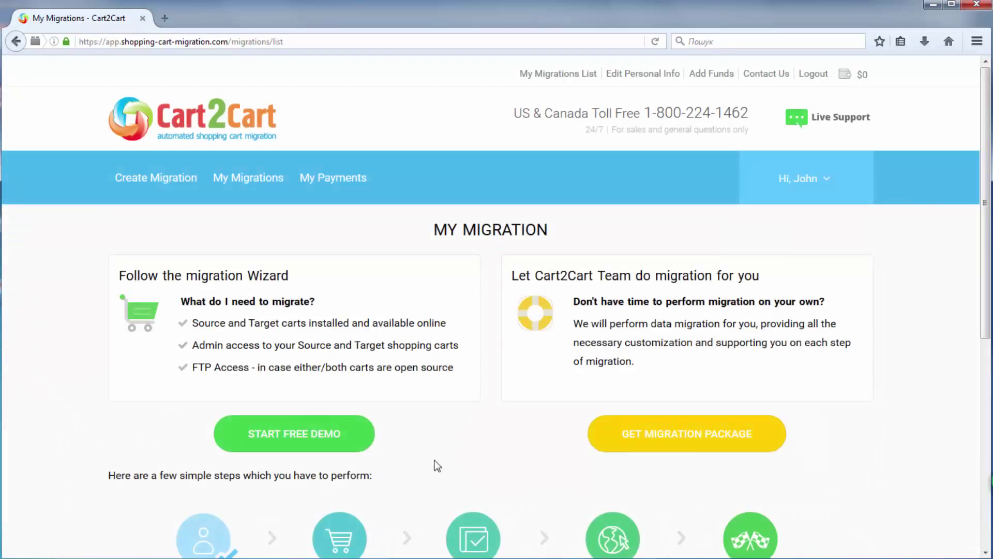
scroll(495, 395, "down", 2)
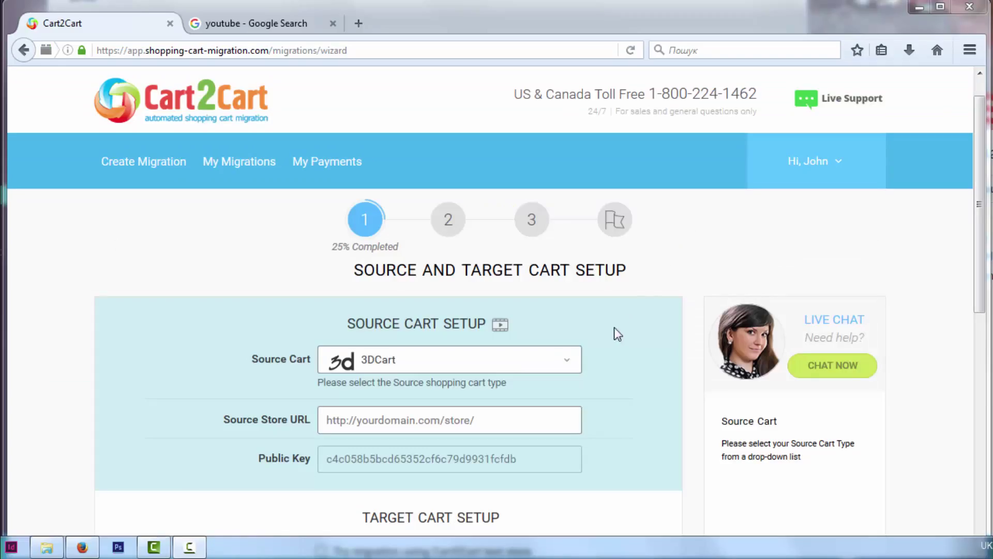
left_click(568, 360)
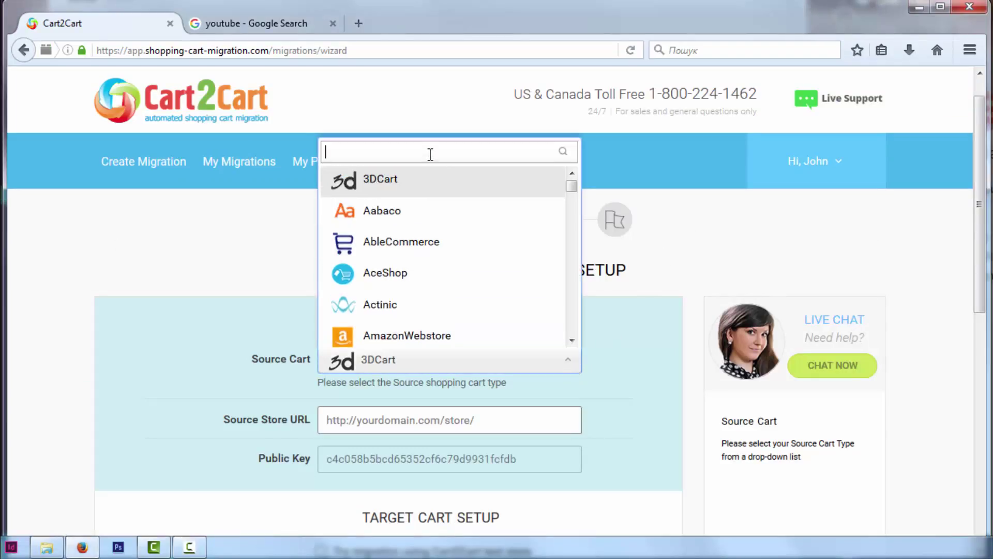
type("ma")
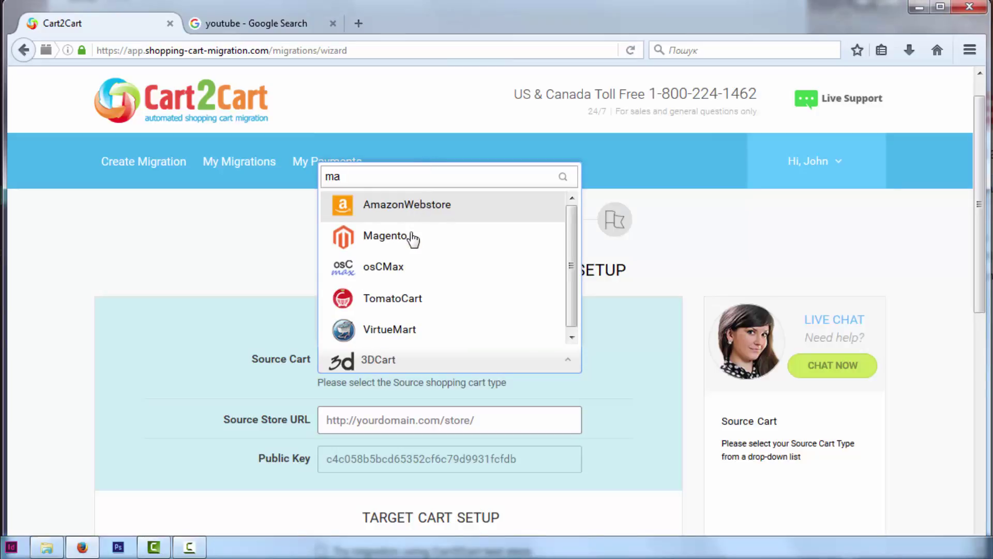
left_click(386, 236)
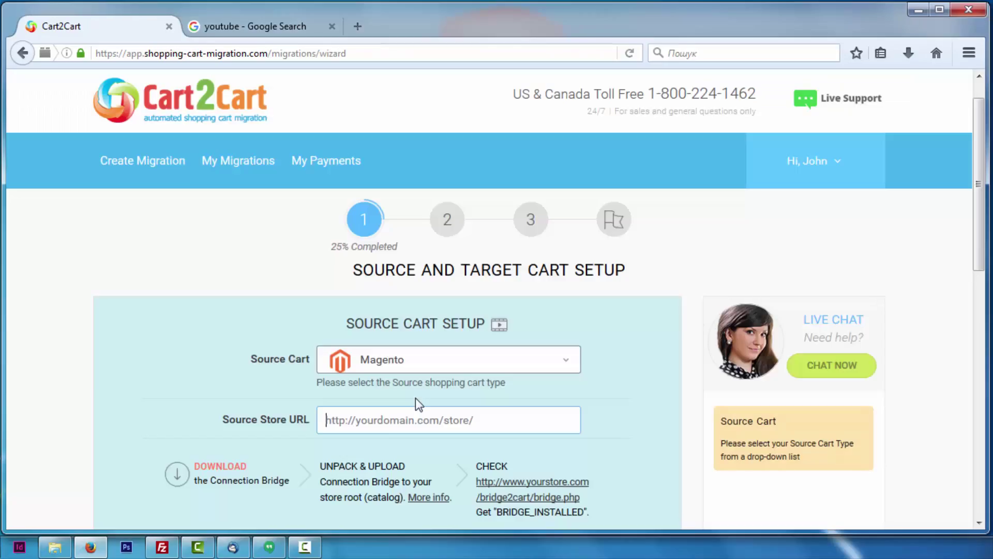
left_click(417, 419)
type("http")
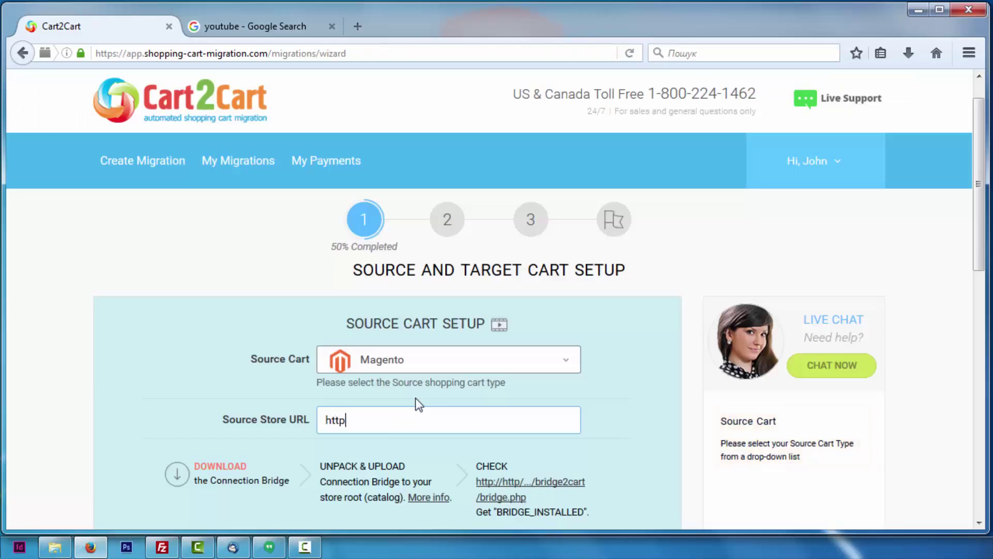
type("://your-magento")
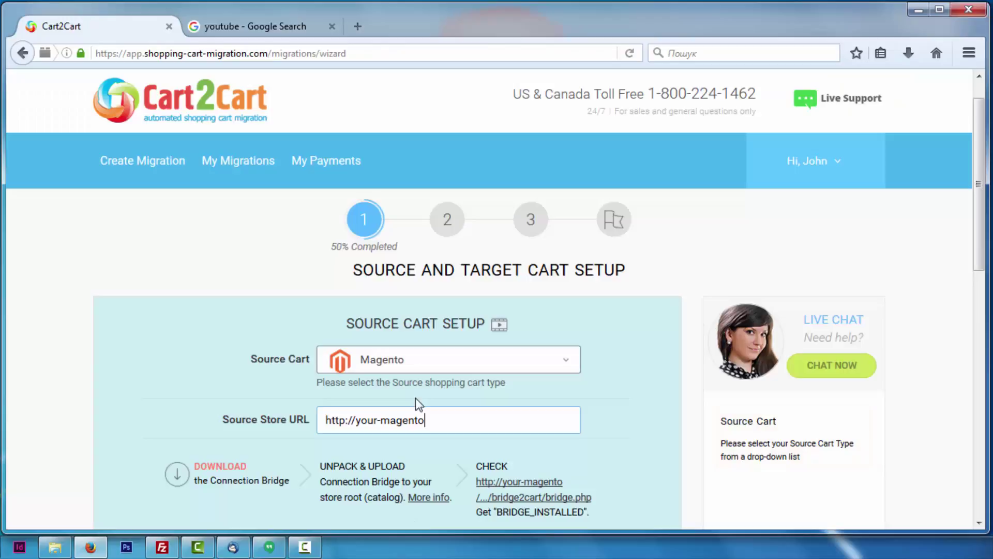
type("-store-url.com")
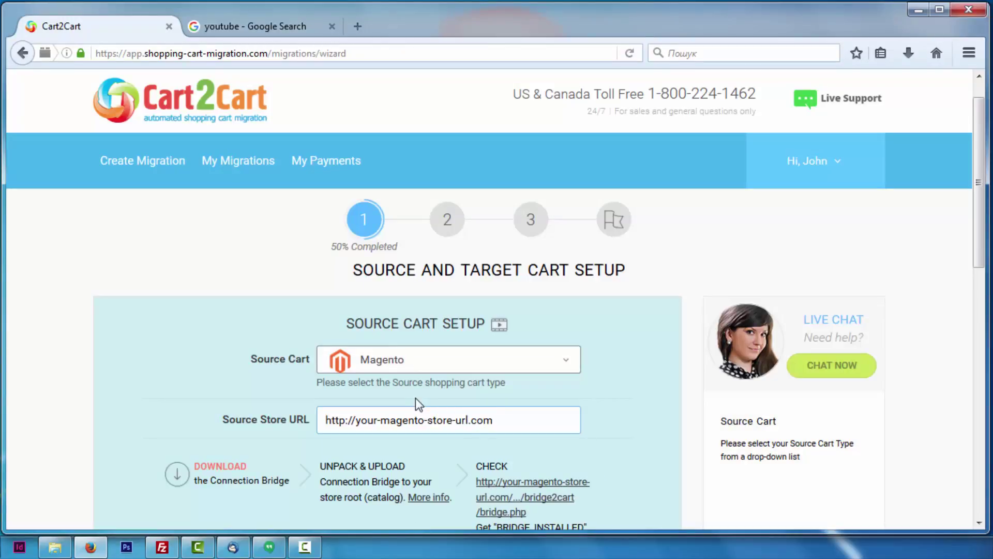
left_click(222, 468)
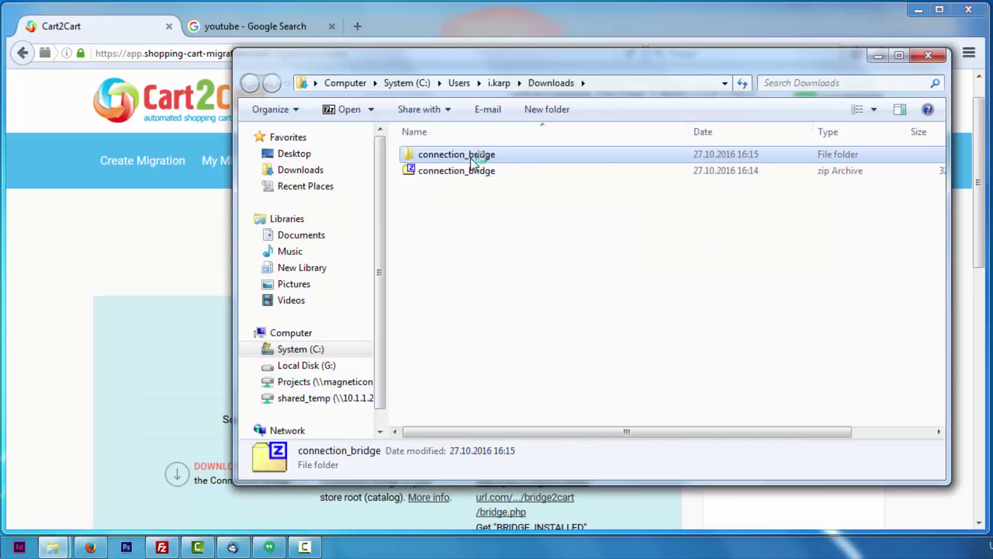
Upload the extracted bridge2cart folder into the Magento store root with FileZilla
double_click(468, 156)
left_click(456, 155)
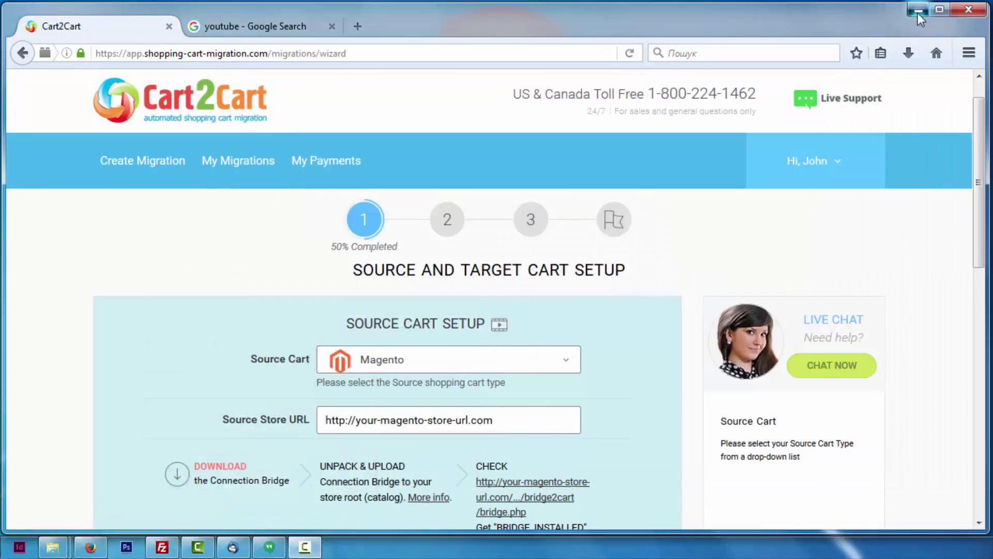
left_click(919, 9)
left_click(162, 547)
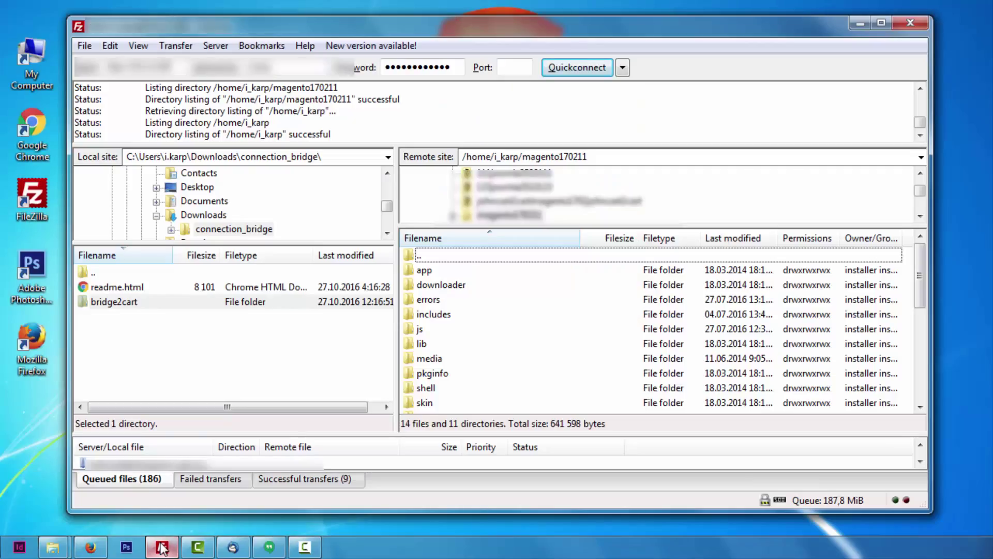
left_click(603, 157)
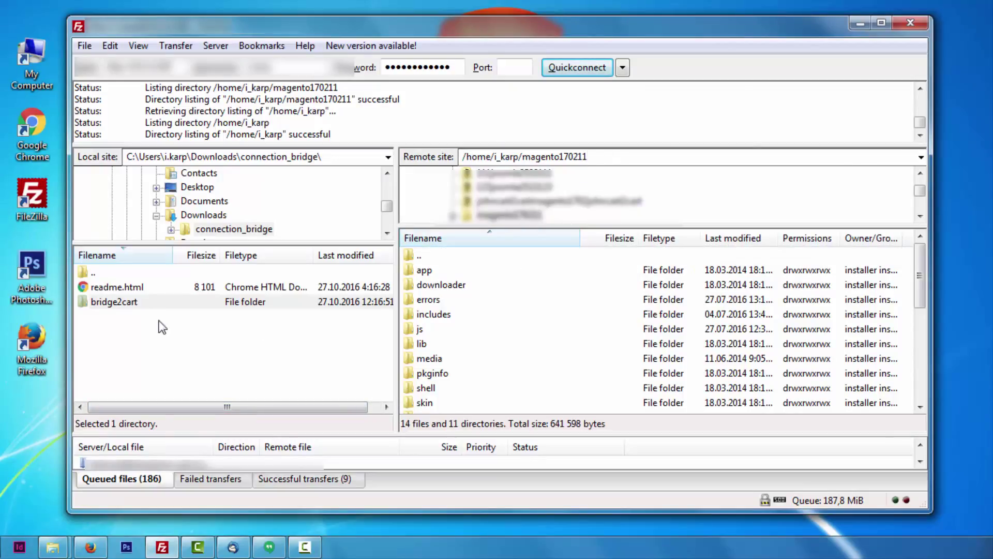
left_click_drag(153, 301, 334, 338)
left_click_drag(448, 357, 451, 356)
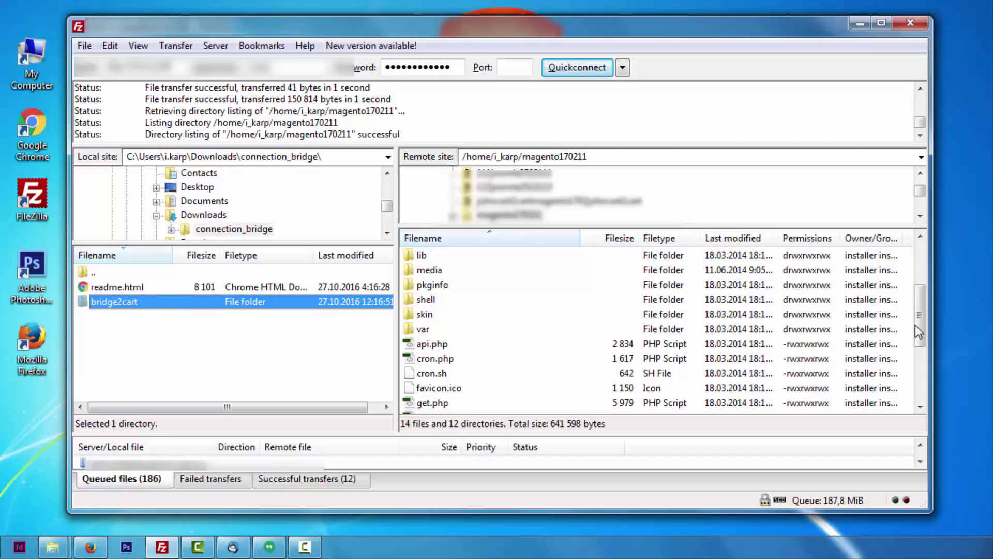
left_click_drag(918, 331, 919, 289)
left_click(433, 288)
Open the bridge check link and confirm it reports BRIDGE_INSTALLED, then return to the wizard
left_click(90, 547)
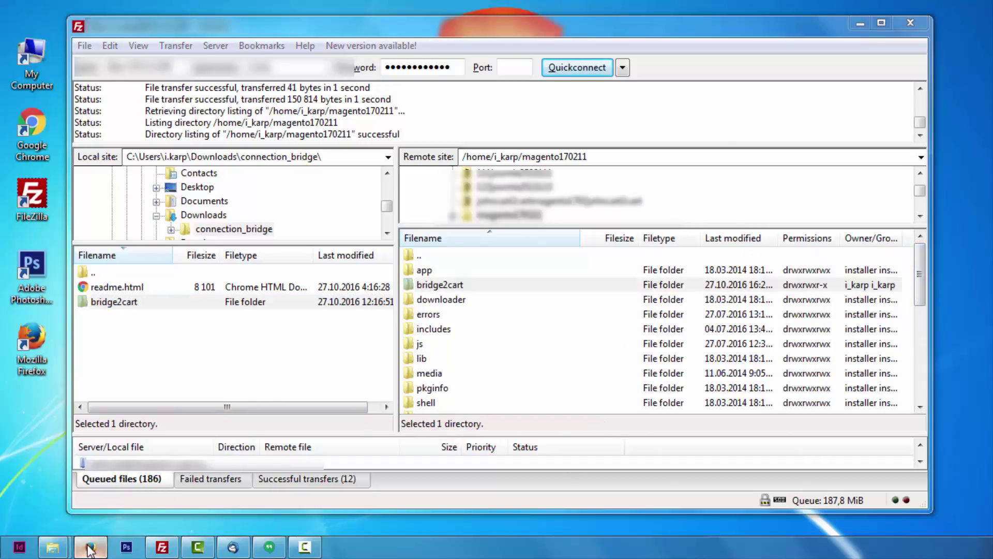
left_click(507, 416)
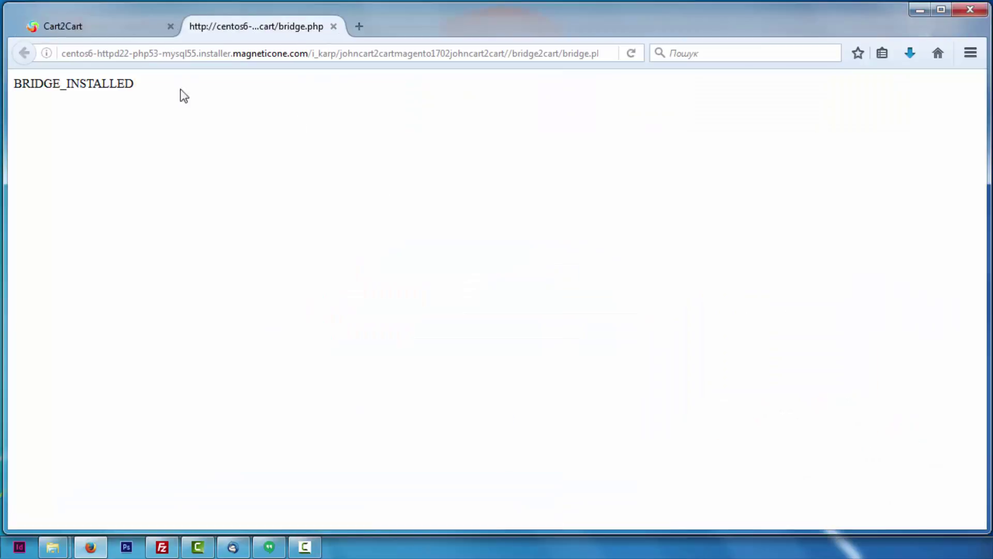
left_click_drag(151, 85, 49, 77)
left_click(113, 28)
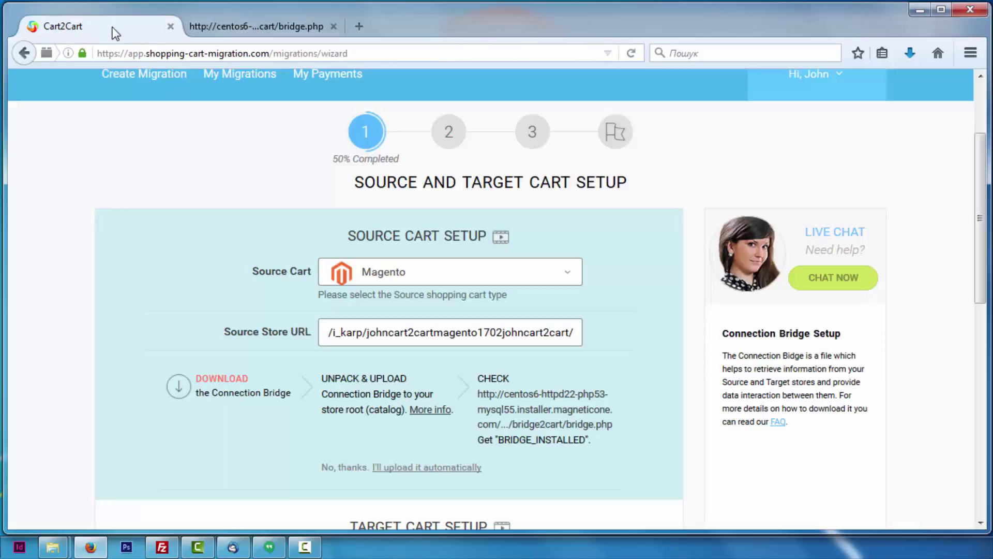
scroll(984, 211, "down", 10)
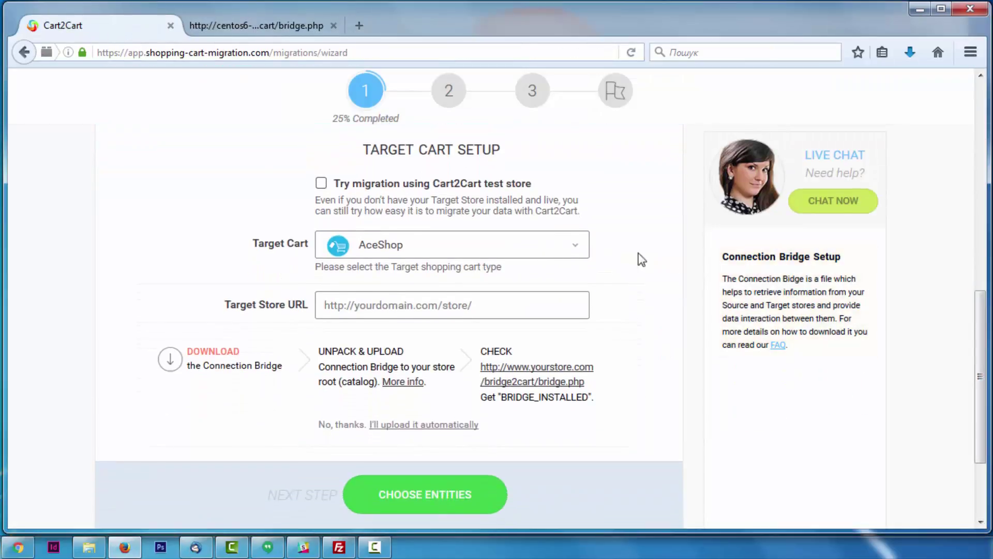
left_click(527, 249)
type("mage")
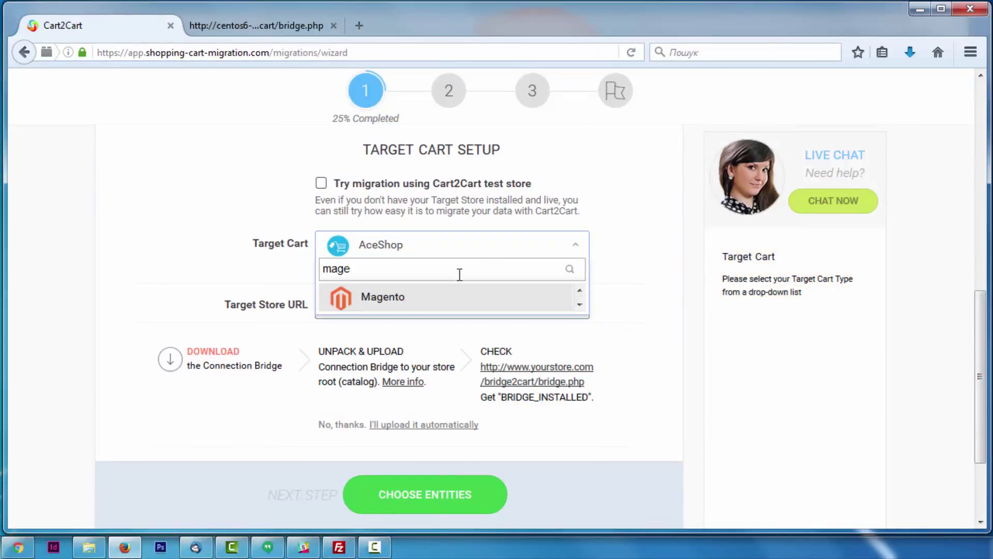
left_click(393, 296)
type("htt")
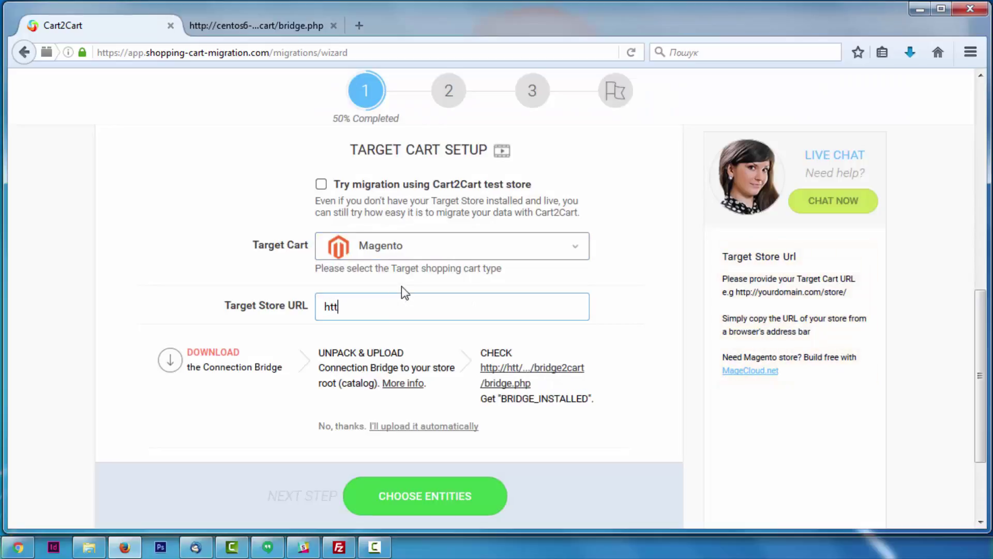
type("p://your-magento-store-url.com")
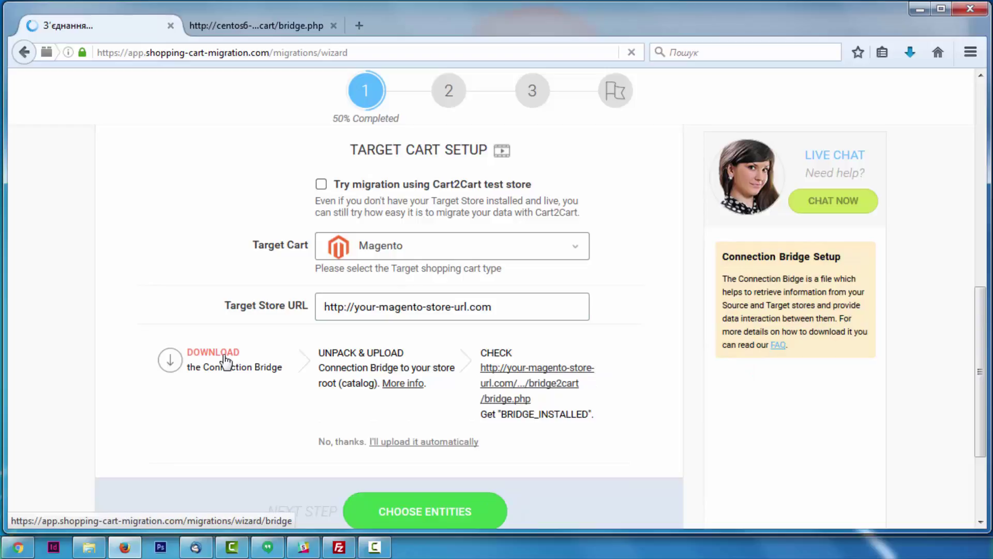
left_click(235, 356)
Extract the downloaded connection_bridge archive and bring FileZilla back up for uploading
left_click(910, 53)
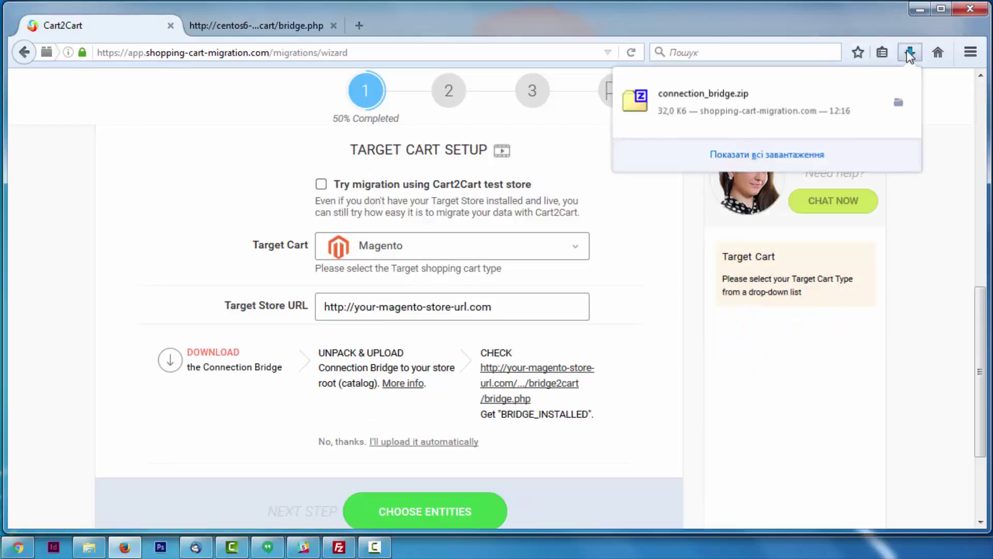
left_click(895, 104)
right_click(372, 199)
left_click(627, 282)
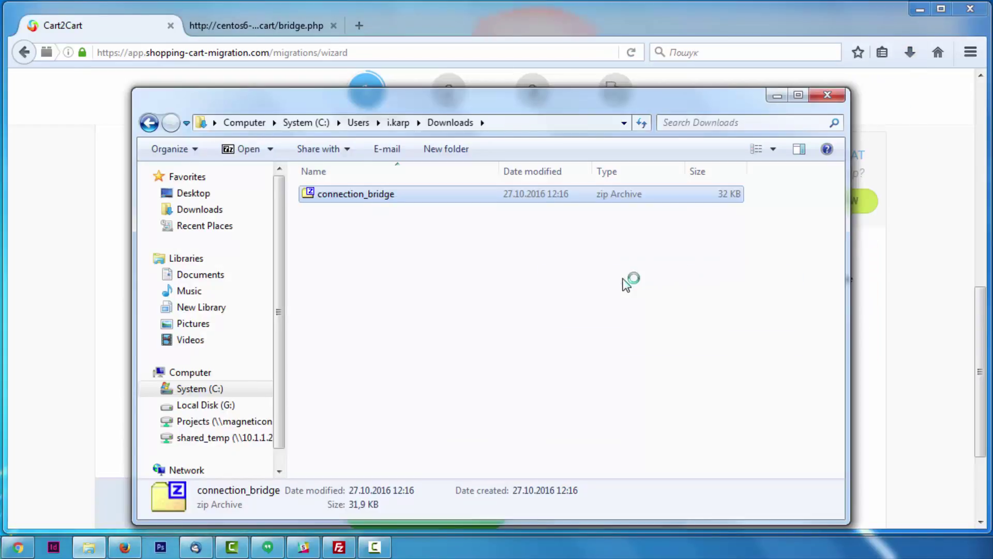
double_click(373, 195)
left_click(372, 195)
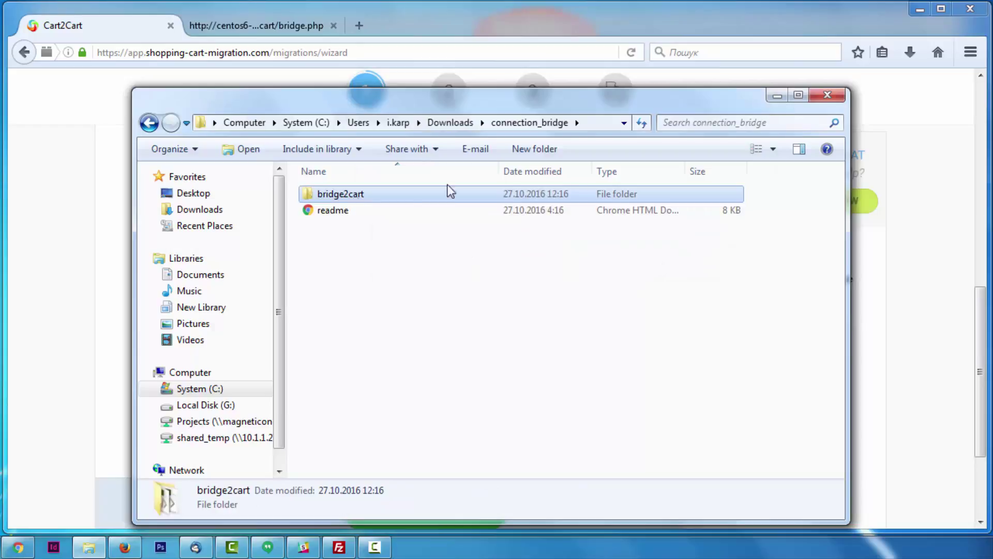
left_click(771, 95)
left_click(920, 9)
left_click(340, 546)
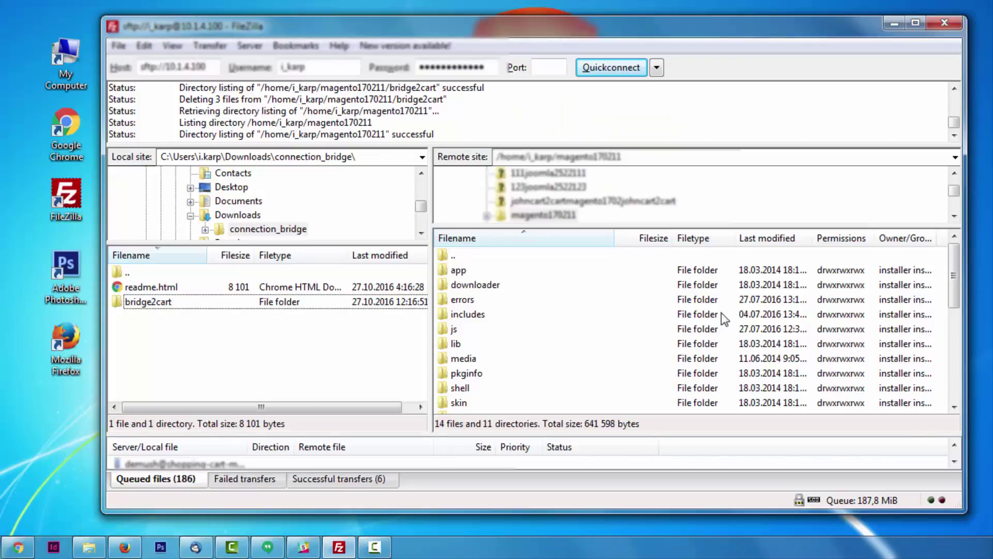
scroll(498, 311, "down", 1)
Confirm the bridge2cart folder is on the target server, then return to the browser
scroll(466, 376, "up", 1)
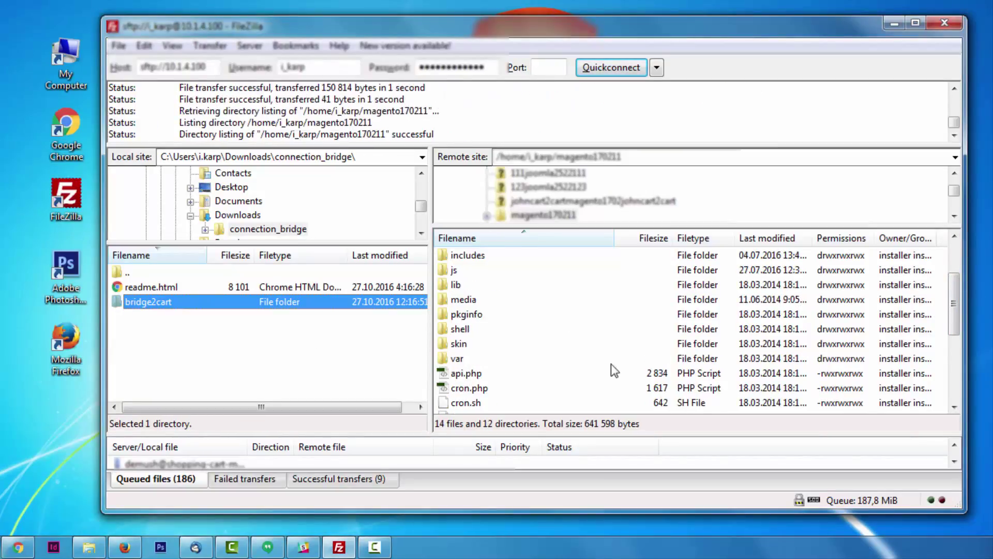
scroll(518, 331, "up", 2)
left_click(455, 287)
left_click(894, 22)
left_click(125, 547)
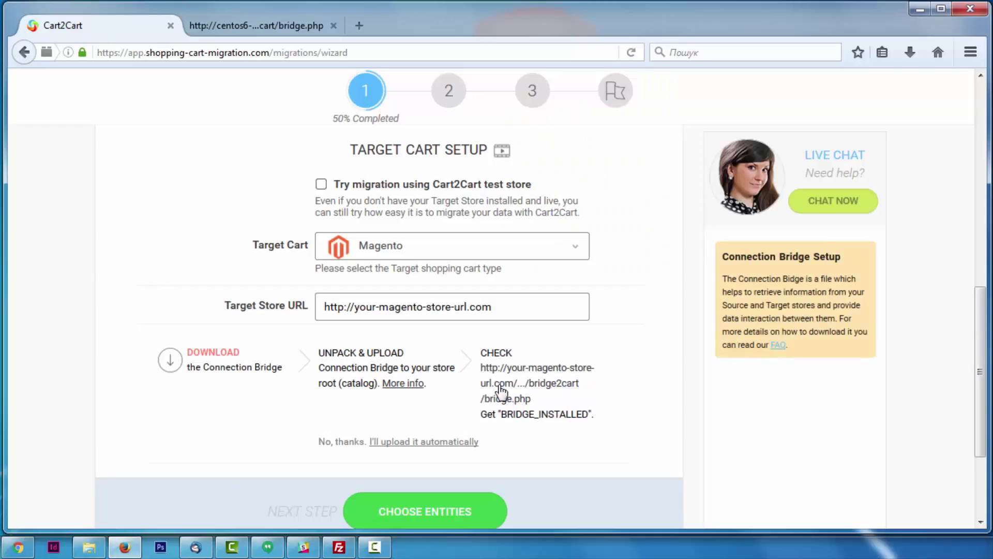
Verify the target bridge reports BRIDGE_INSTALLED and advance to Choose Entities
left_click(614, 391)
double_click(16, 83)
left_click(77, 25)
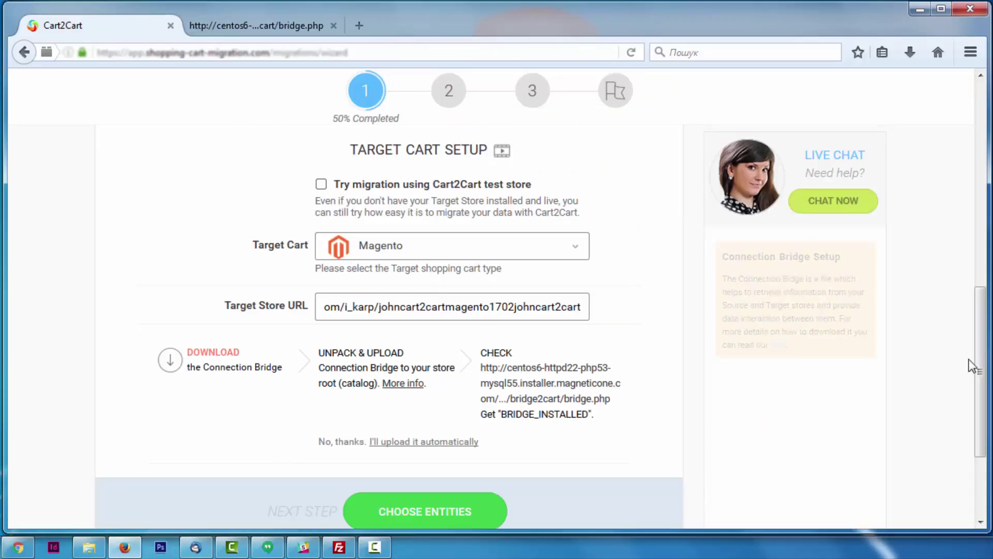
scroll(420, 310, "down", 3)
left_click(420, 377)
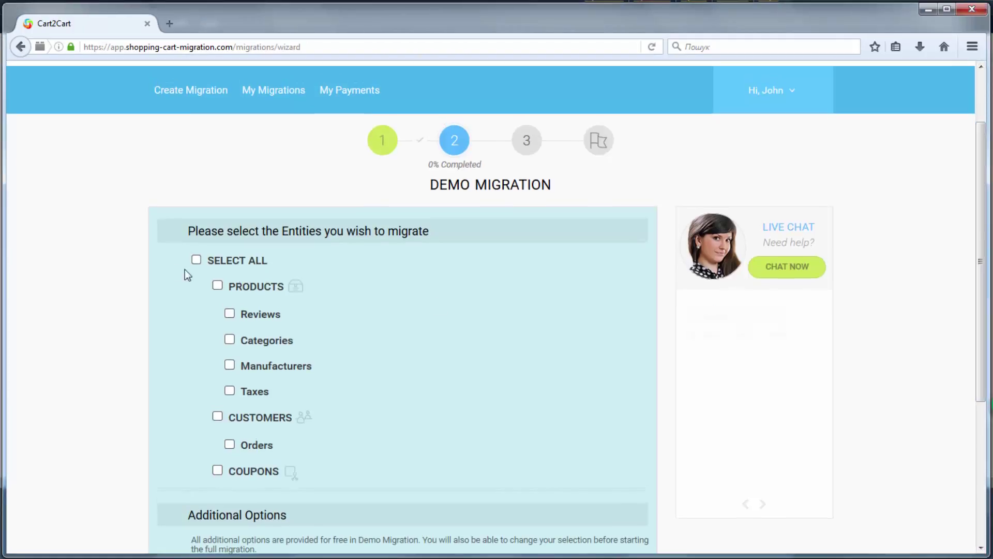
Tick Products and Customers, then Select All entities for migration
left_click(217, 286)
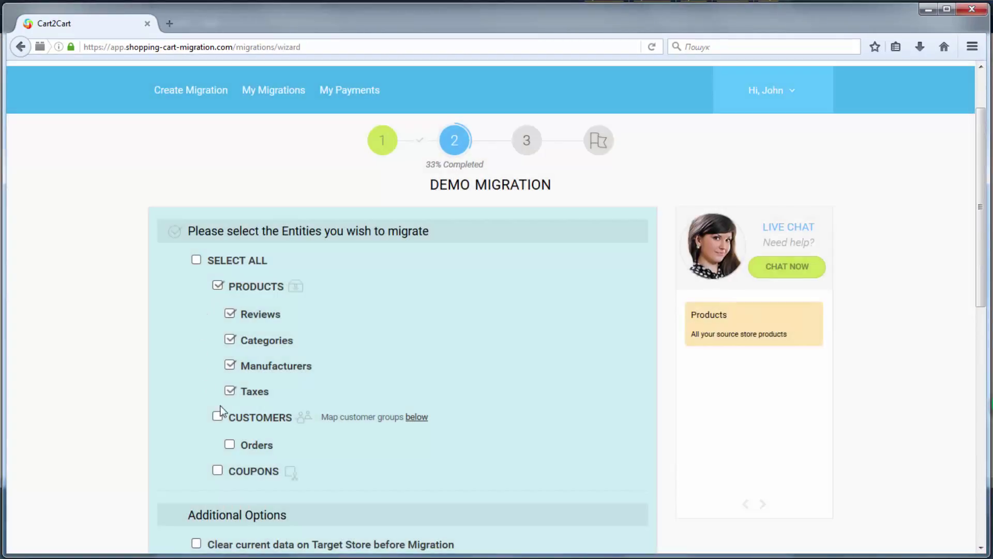
left_click(218, 416)
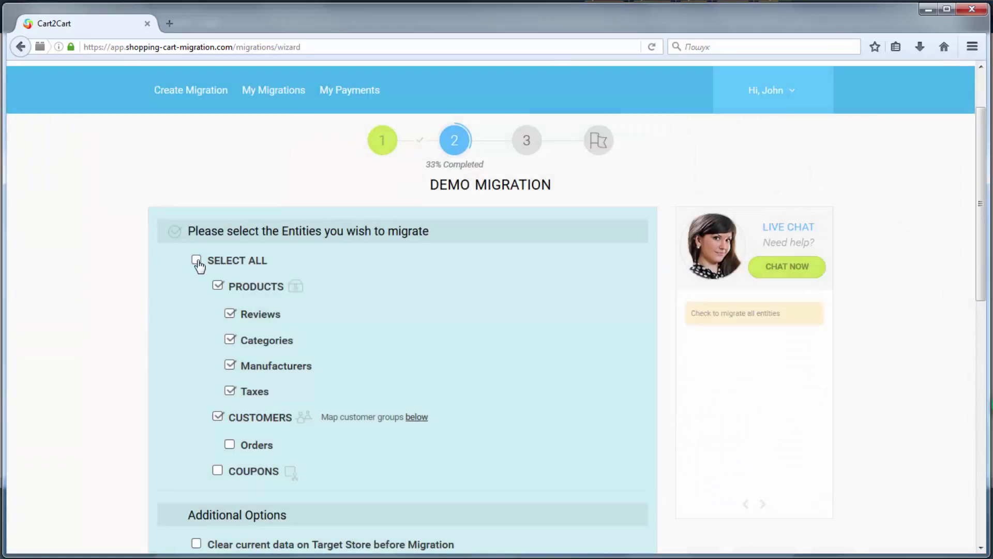
left_click(197, 260)
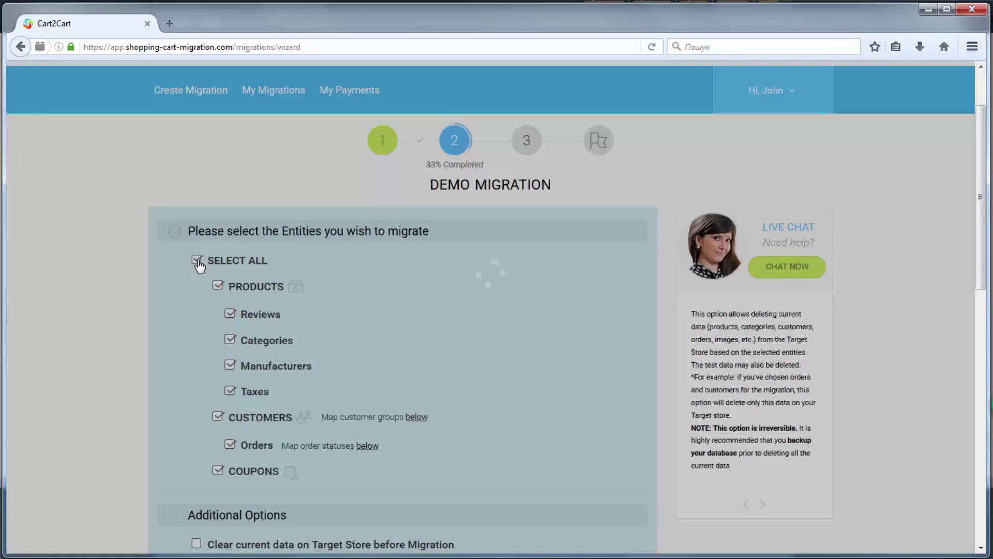
scroll(984, 299, "down", 2)
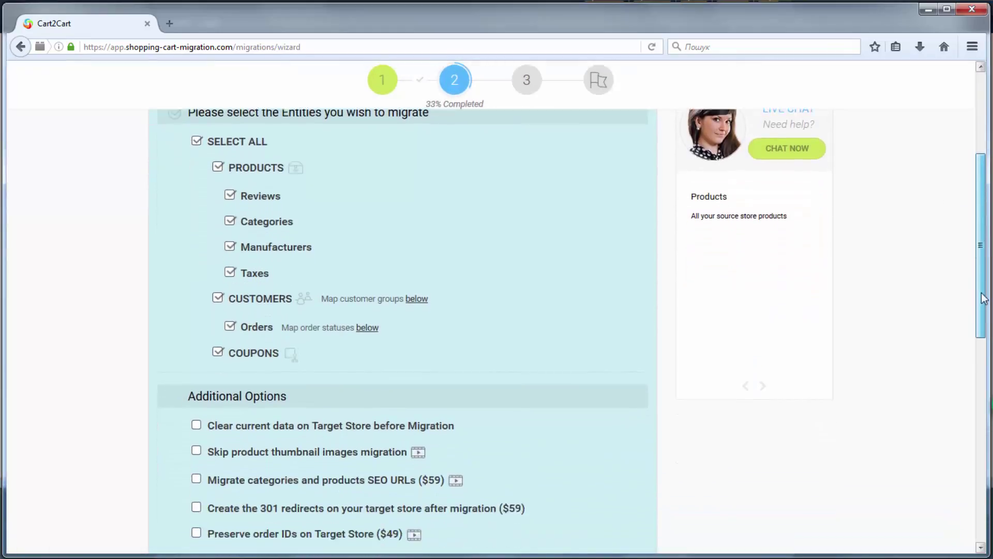
scroll(983, 299, "down", 5)
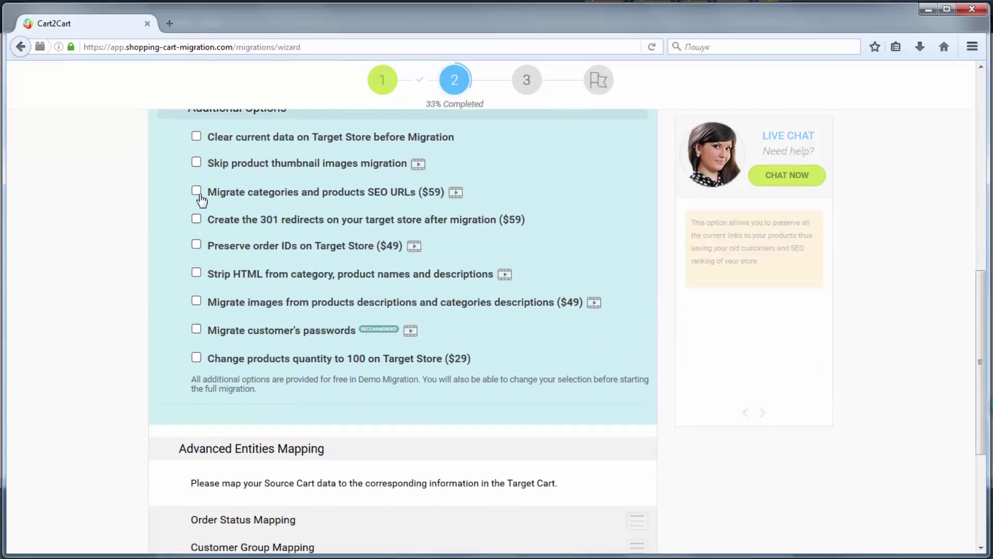
Enable the SEO URLs, Migrate customer's passwords and Clear current data additional options
left_click(200, 195)
left_click(201, 331)
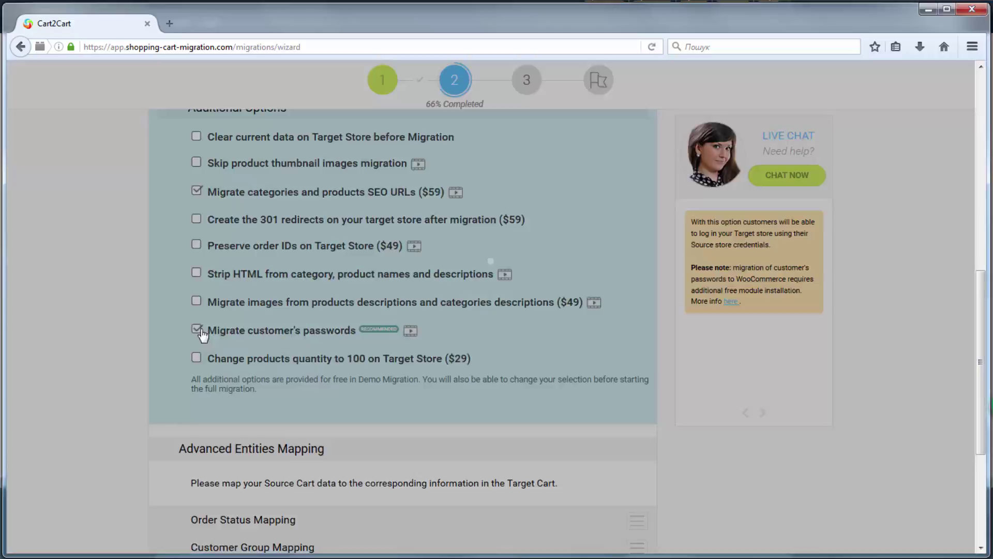
left_click(196, 137)
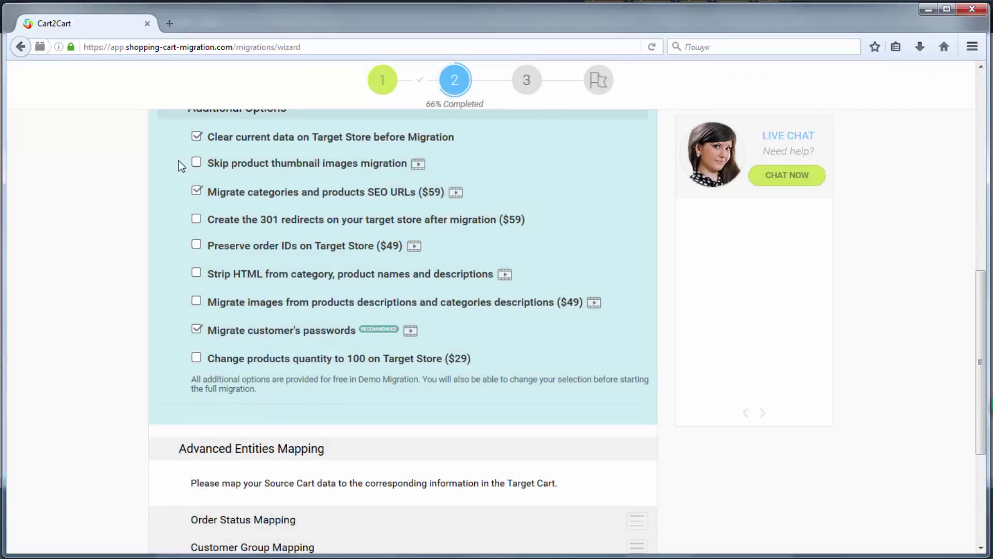
mouse_move(182, 165)
scroll(983, 367, "down", 5)
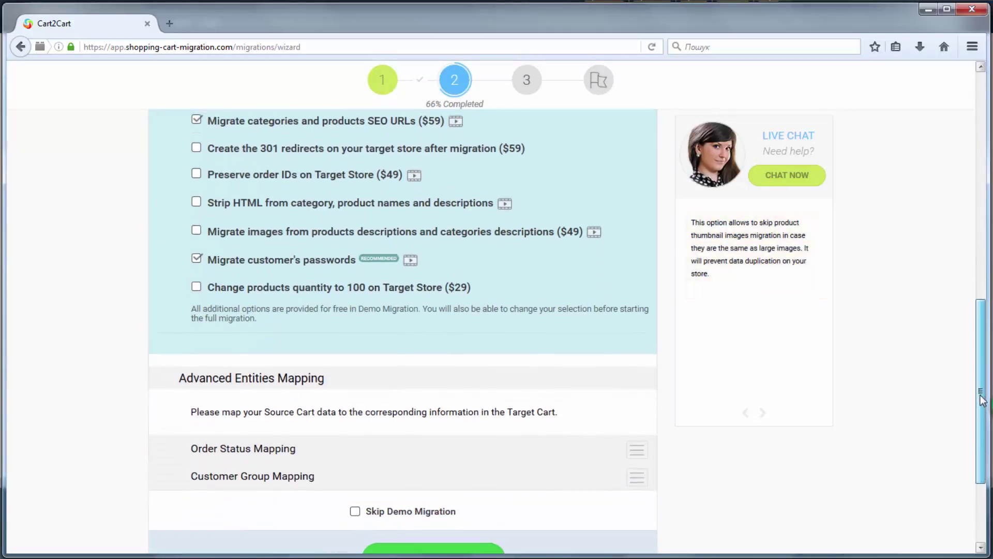
Review the order status mappings, keeping defaults like On Hold→Processing and Pending Payment→Cancelled
left_click(638, 308)
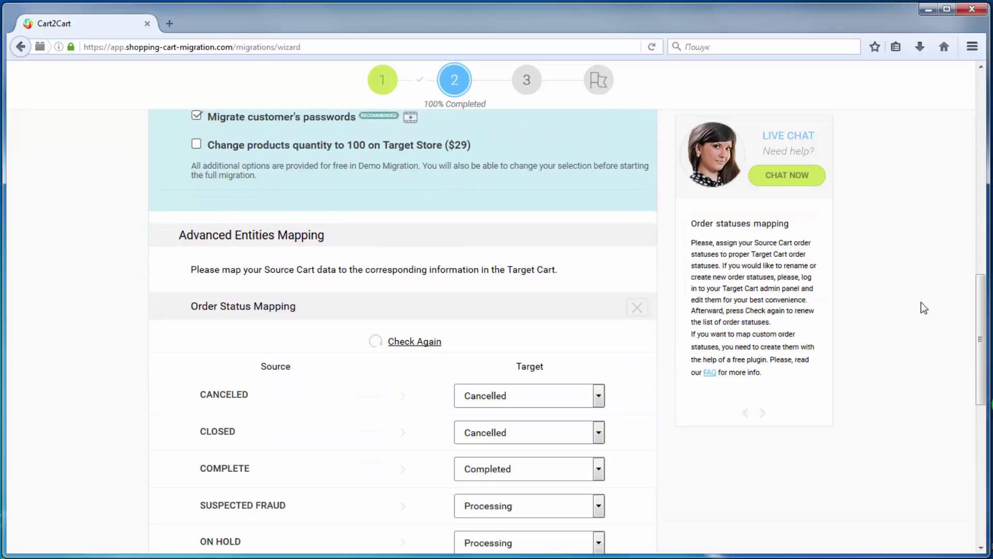
scroll(621, 259, "down", 5)
left_click(598, 158)
left_click(598, 235)
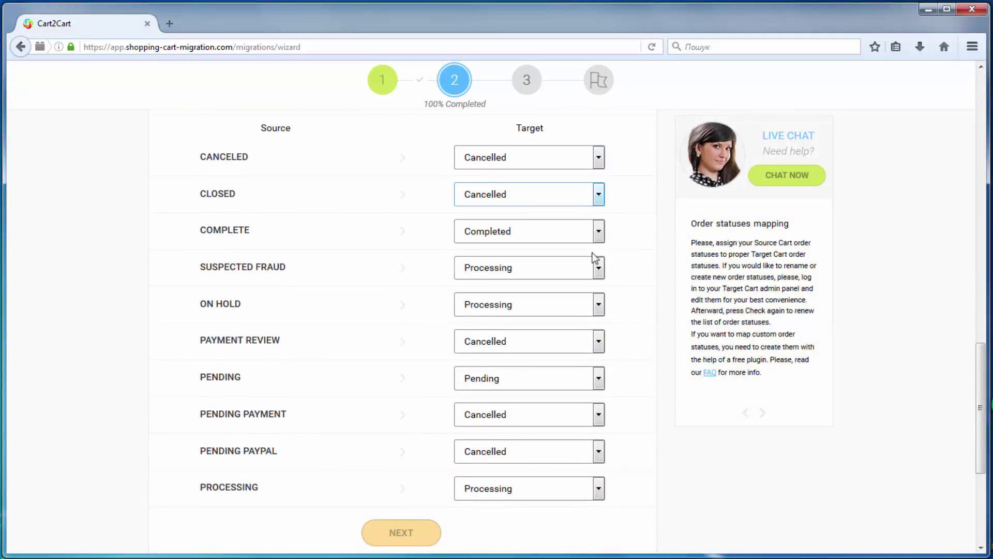
left_click(599, 268)
left_click(599, 304)
left_click(590, 361)
left_click(599, 341)
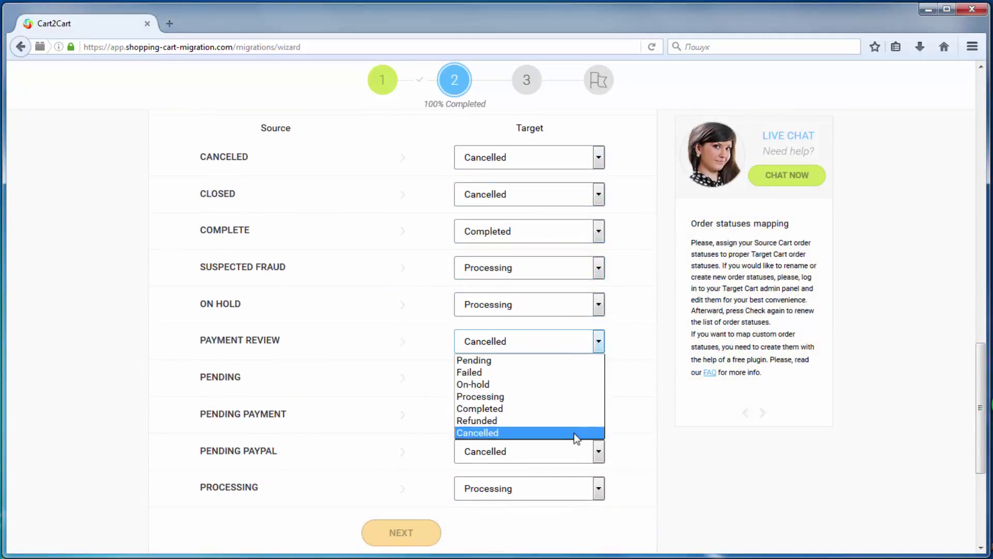
left_click(576, 437)
left_click(599, 379)
left_click(574, 397)
left_click(598, 415)
left_click(575, 506)
left_click(598, 455)
left_click(589, 502)
left_click(598, 489)
left_click(461, 539)
Map NOT LOGGED IN to Customer and WHOLESALE to Contributor, keeping General and Retailer as Shop Manager
left_click(400, 532)
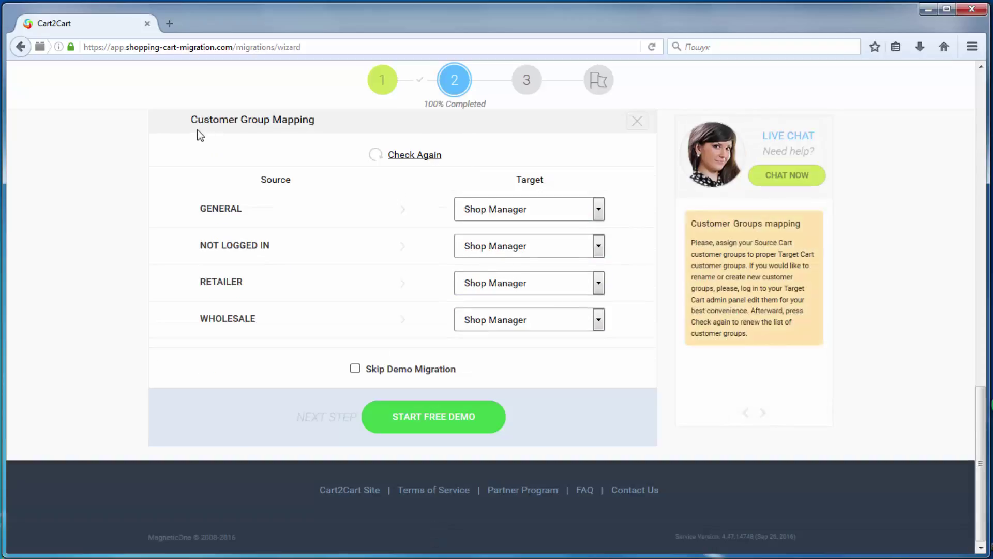
left_click(599, 209)
left_click(551, 288)
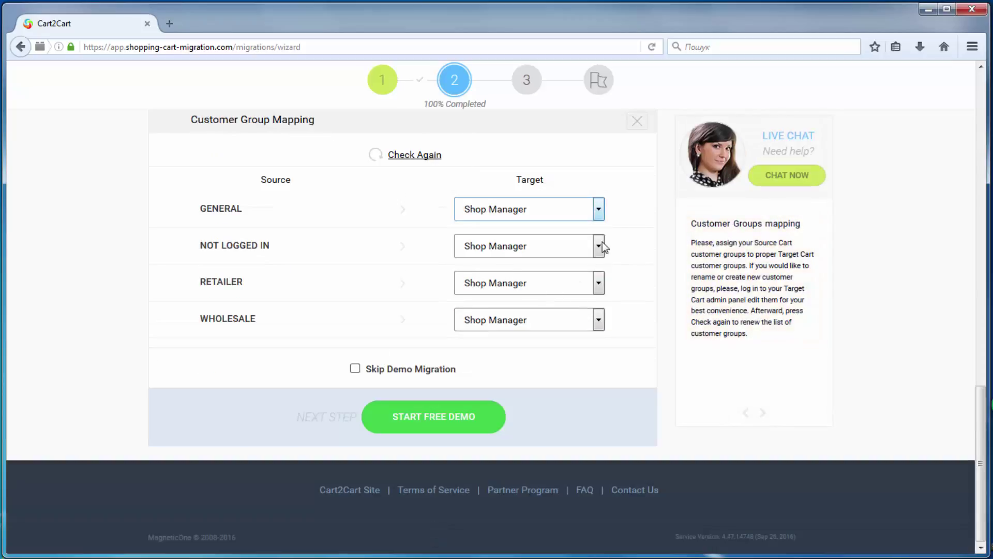
left_click(602, 241)
left_click(577, 265)
left_click(599, 283)
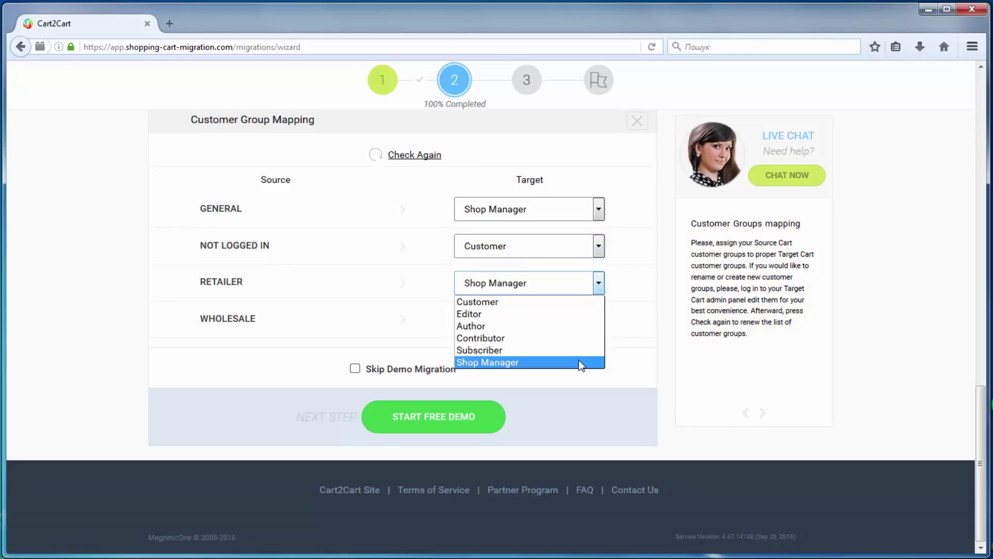
left_click(581, 361)
left_click(598, 320)
left_click(587, 374)
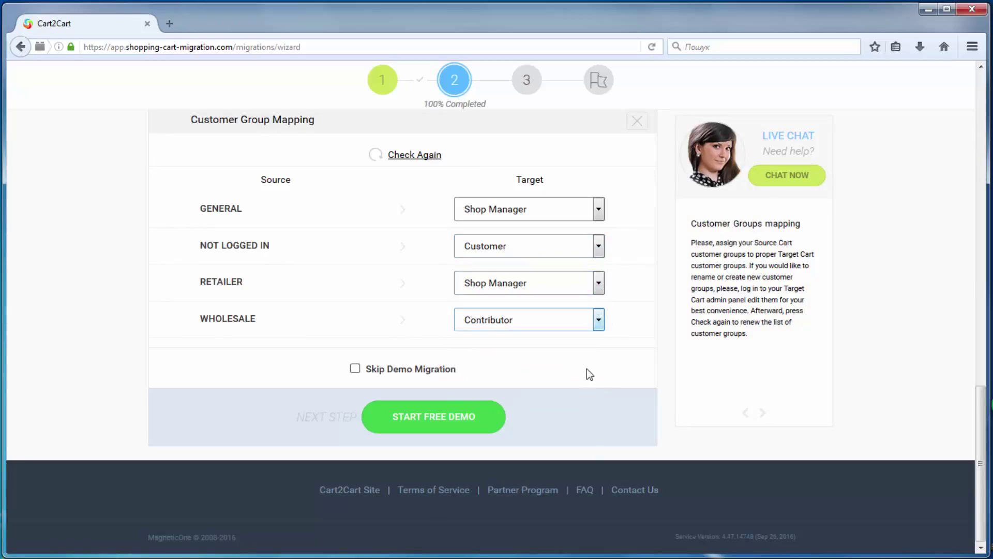
Launch the free demo migration and let it complete before moving to step 3
left_click(472, 420)
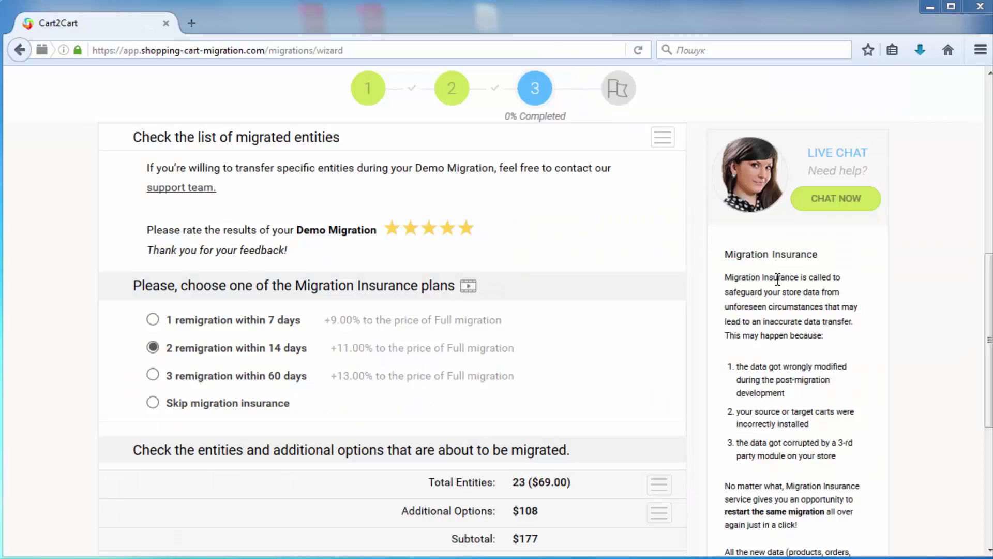
left_click_drag(990, 305, 988, 339)
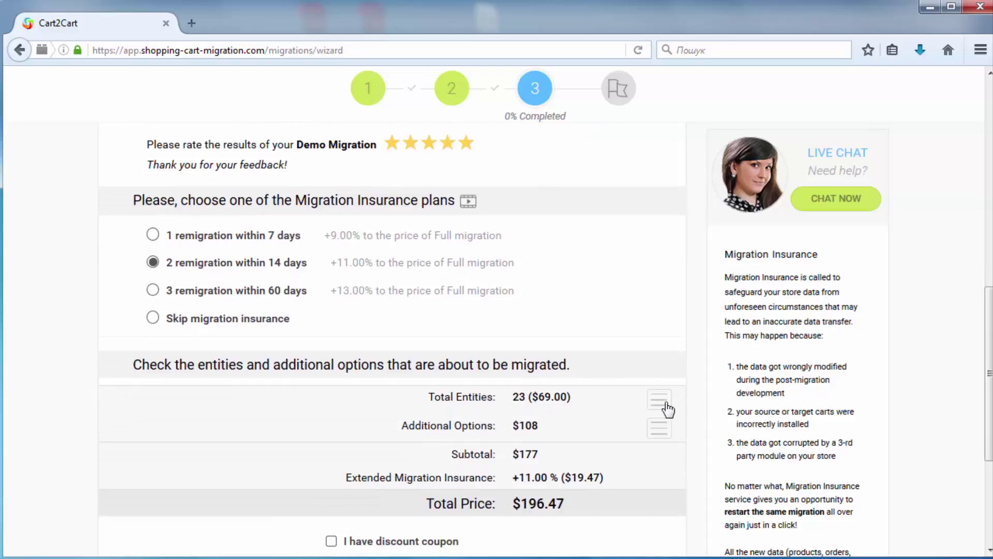
left_click(667, 407)
scroll(991, 394, "down", 5)
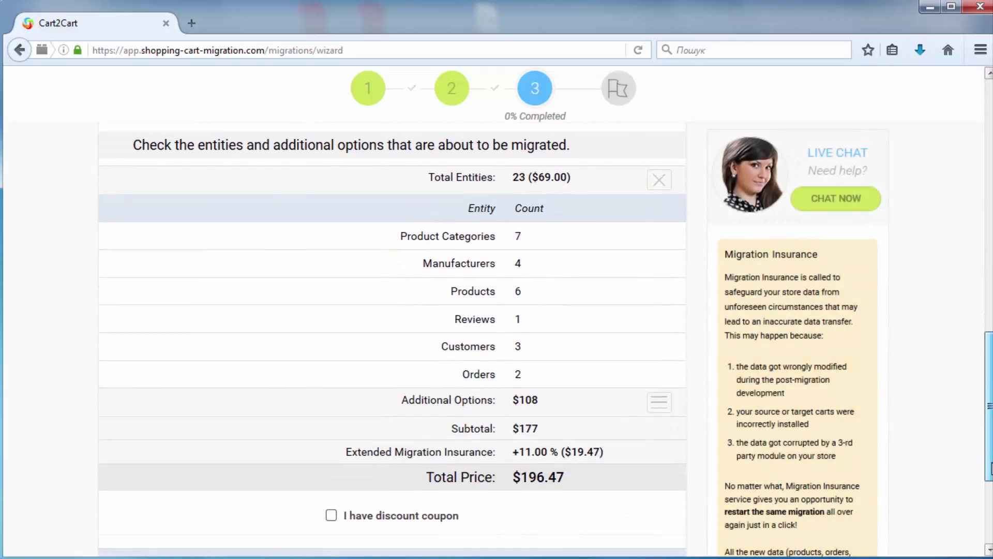
left_click(668, 192)
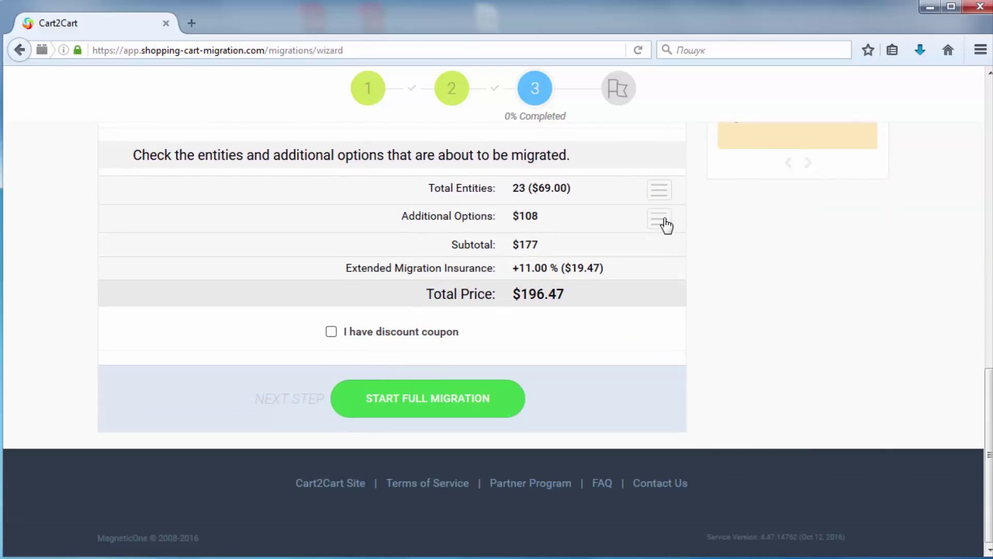
left_click(666, 223)
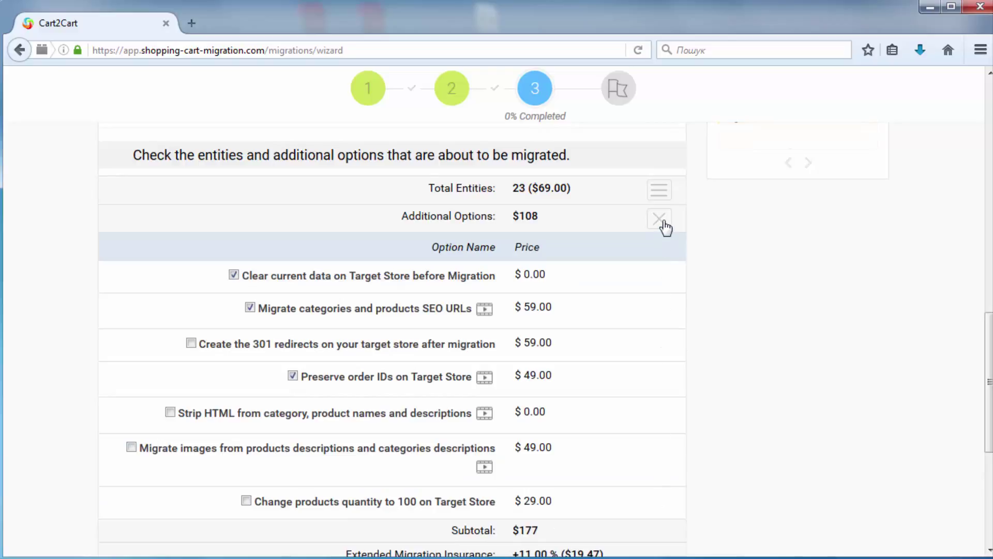
left_click(661, 219)
scroll(986, 429, "up", 4)
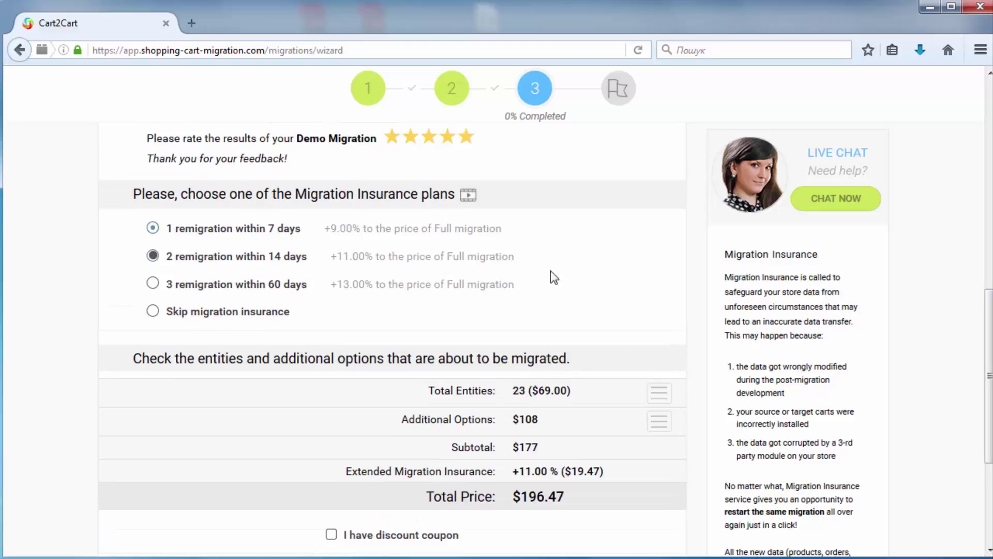
scroll(986, 316, "down", 4)
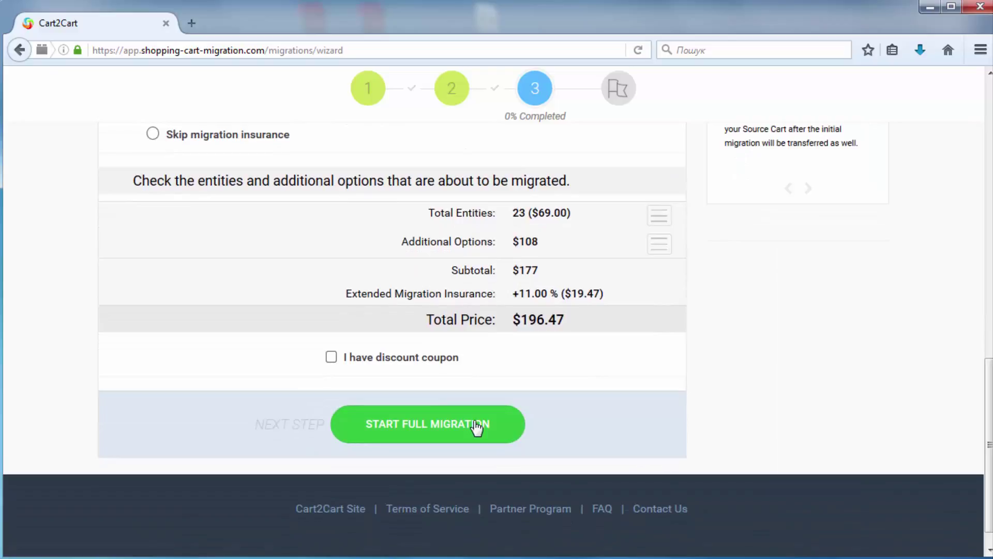
Start the full migration for the $196.47 order
left_click(477, 428)
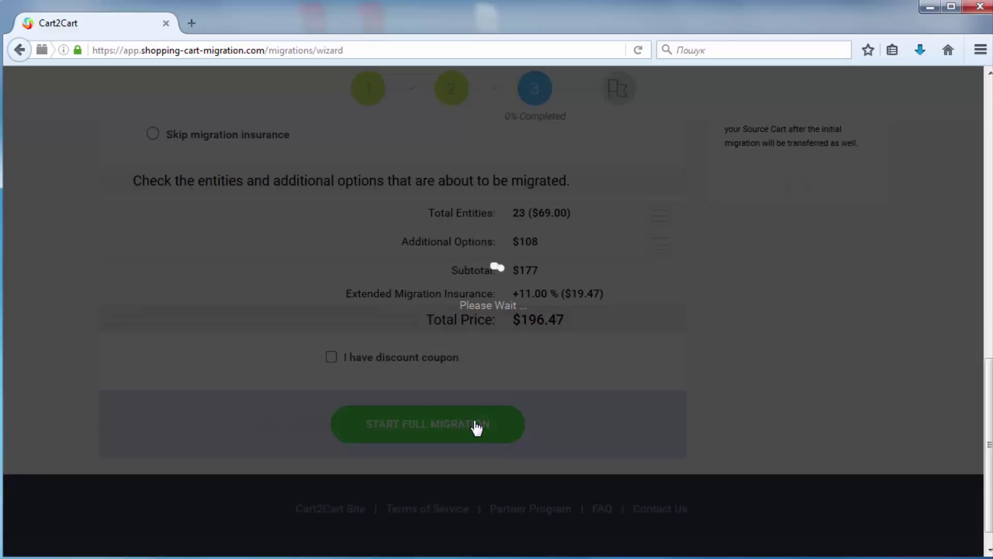